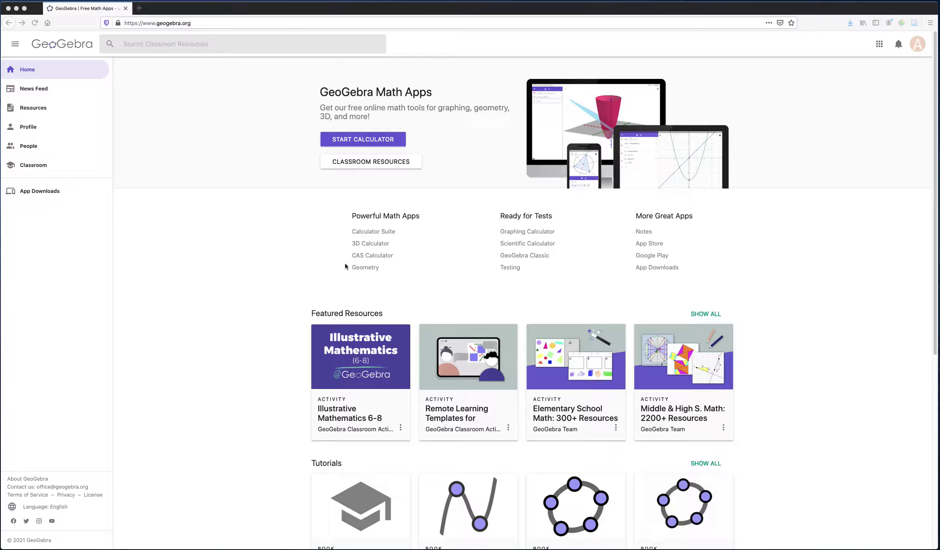
Open the Geometry app and draw circles centred at A through B and at B through A.
click(364, 272)
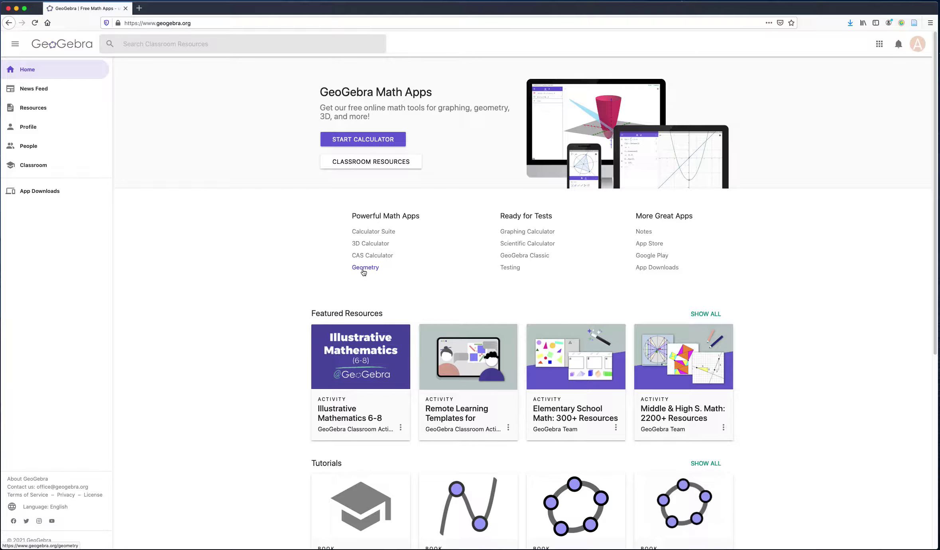
click(363, 272)
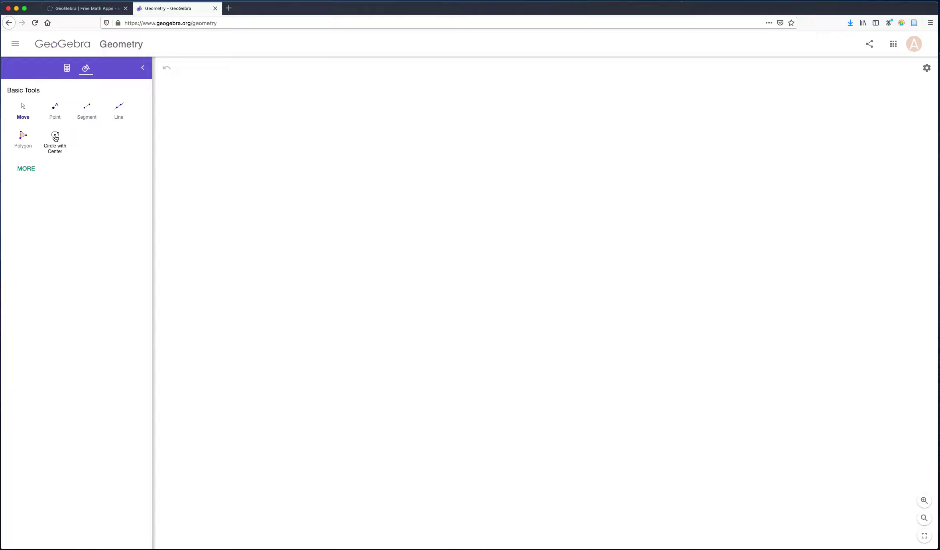
click(56, 136)
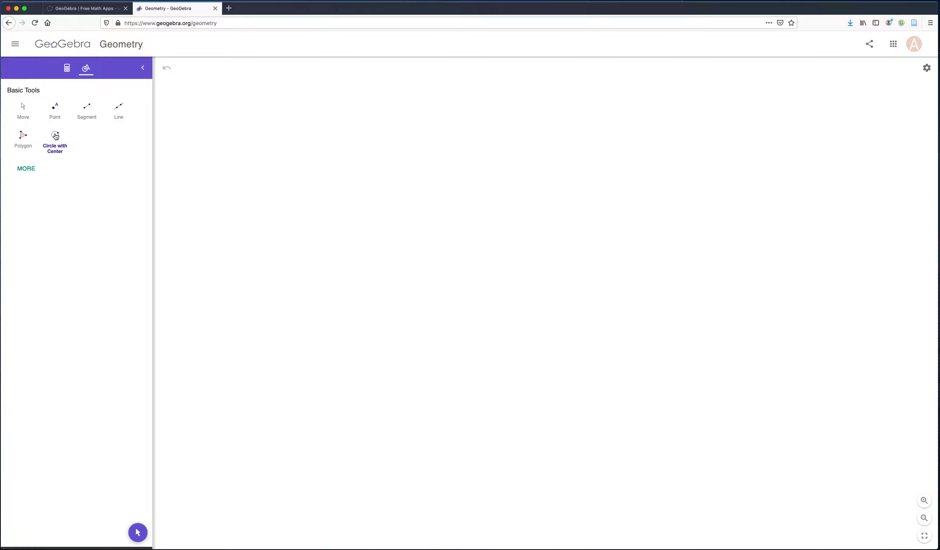
click(313, 161)
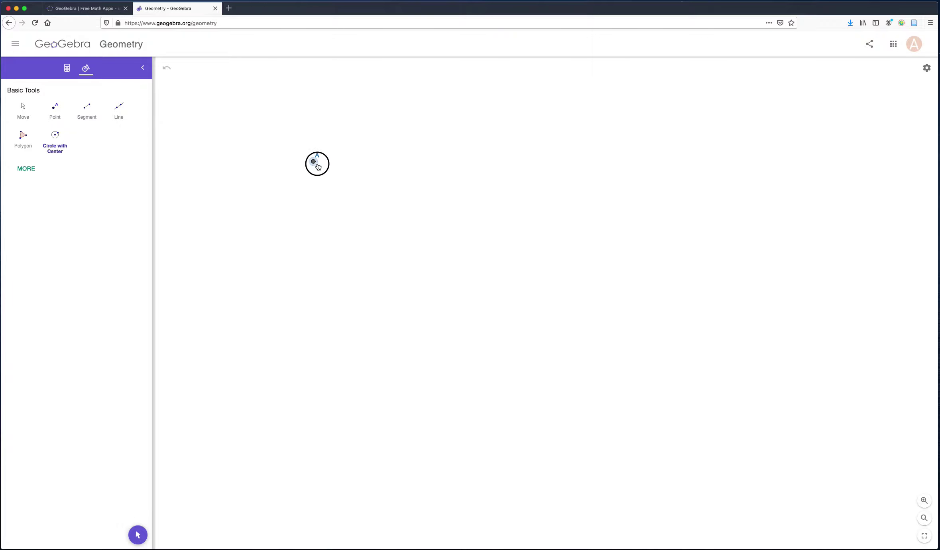
click(362, 187)
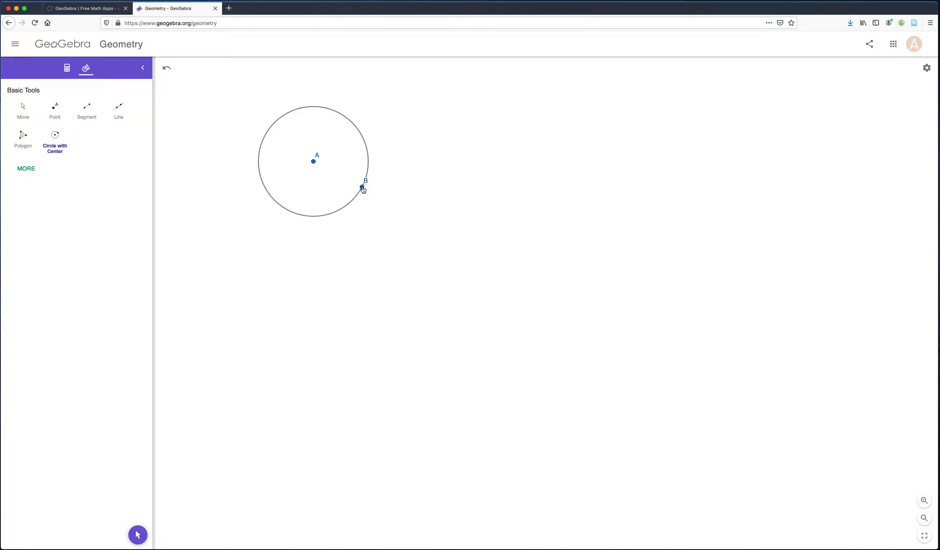
click(363, 188)
click(314, 162)
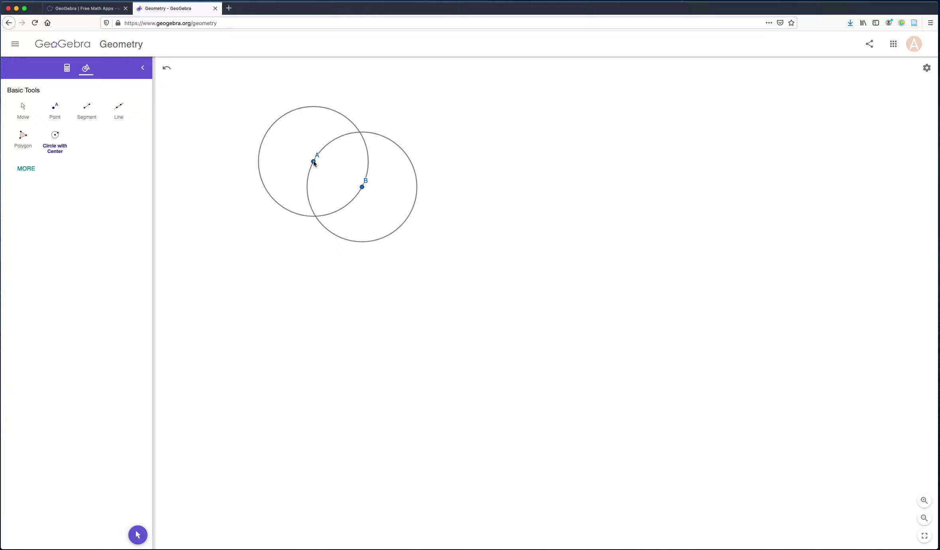
Drag points A and B to reposition the two circles.
click(24, 109)
drag(312, 162, 299, 179)
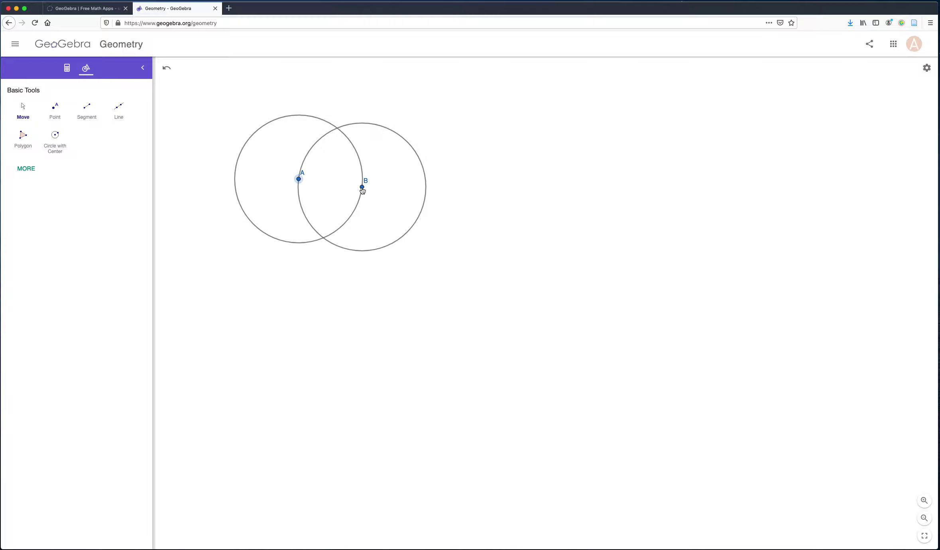
mouse_move(361, 187)
mouse_down()
mouse_move(352, 189)
mouse_move(367, 189)
mouse_up()
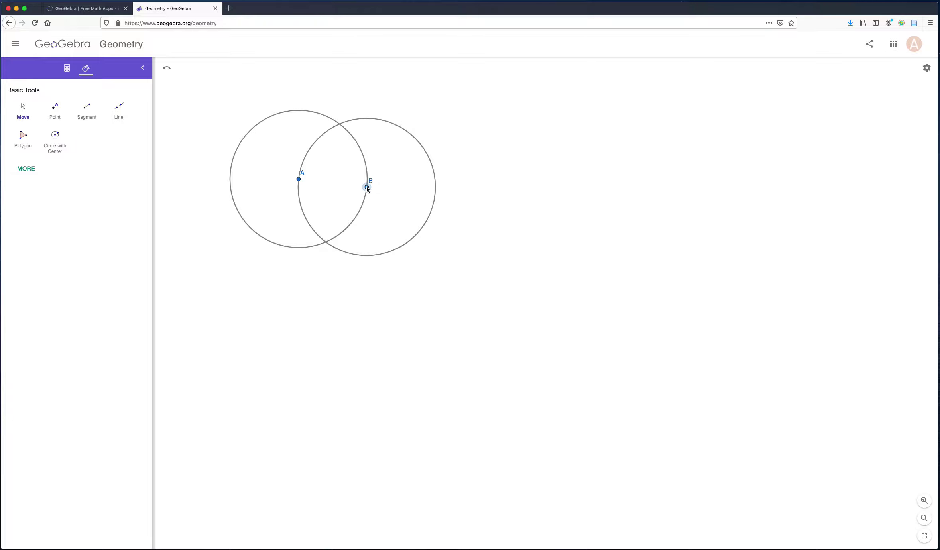
Place point C where the two circles meet at the top.
click(55, 112)
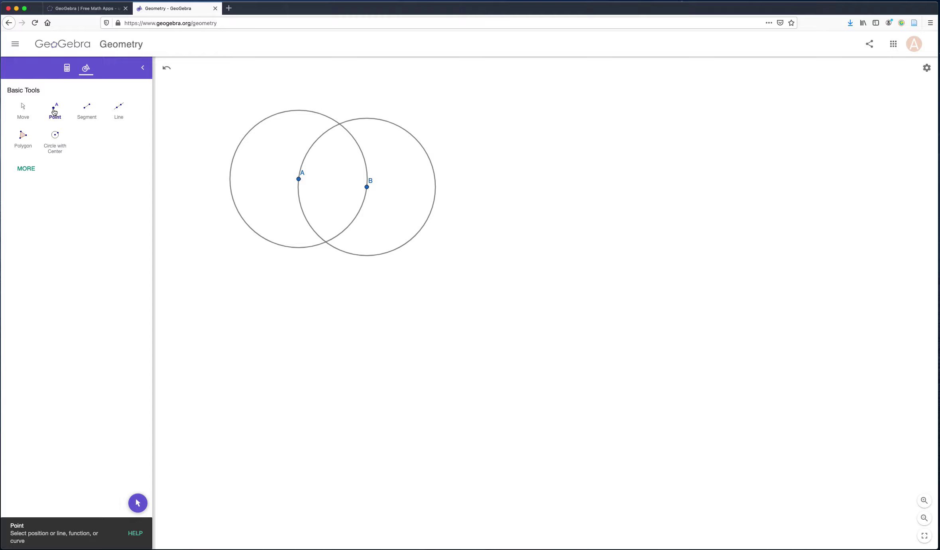
click(340, 126)
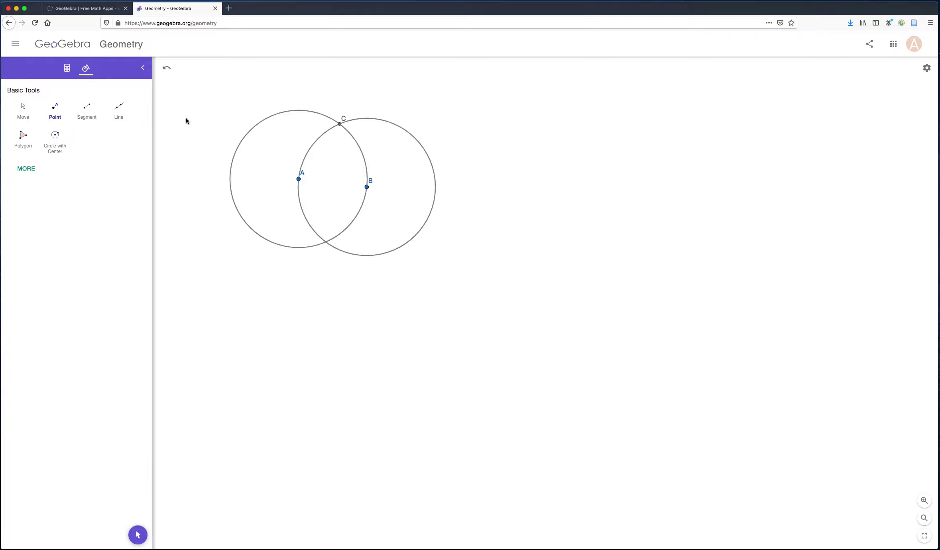
click(23, 114)
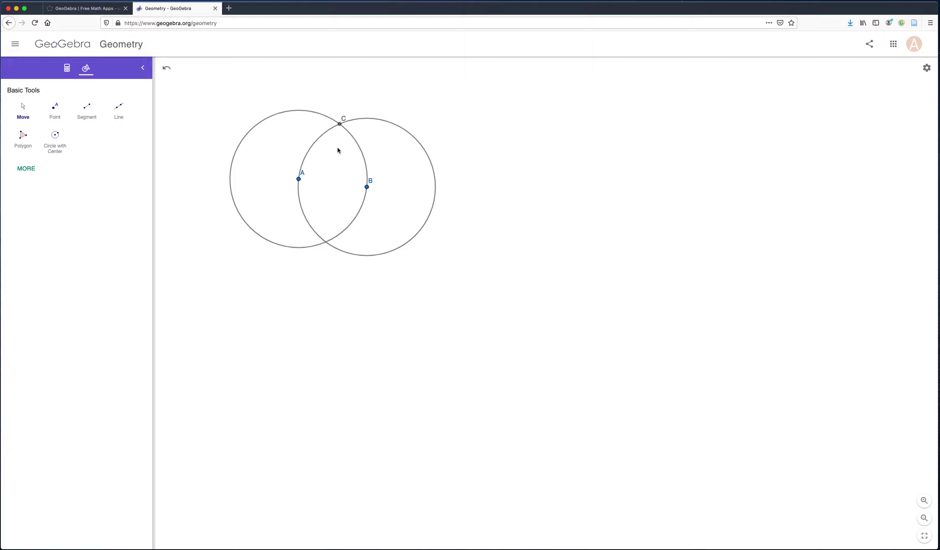
Draw segments AB, BC and CA, then drag A to confirm the triangle stays connected.
click(87, 110)
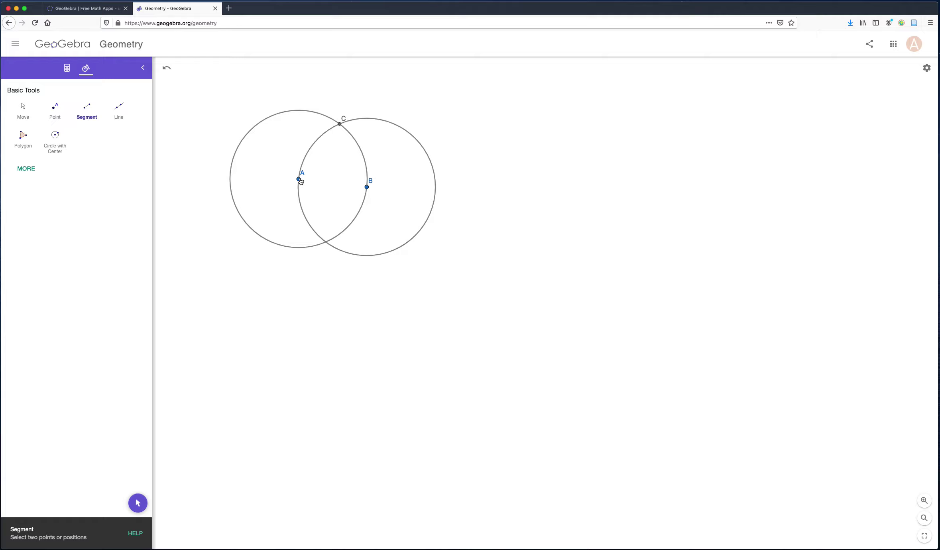
mouse_move(299, 179)
mouse_down()
mouse_move(367, 188)
mouse_move(339, 124)
mouse_move(298, 180)
mouse_up()
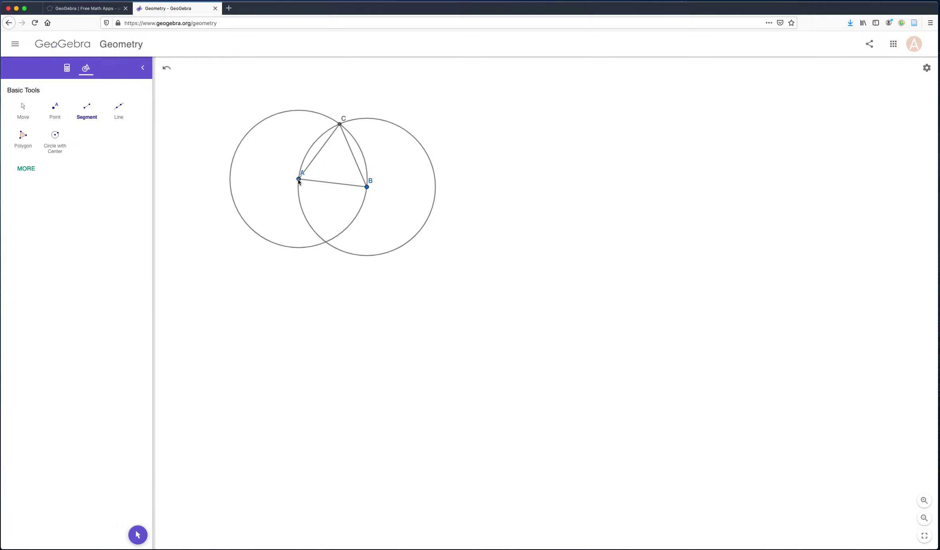
click(18, 110)
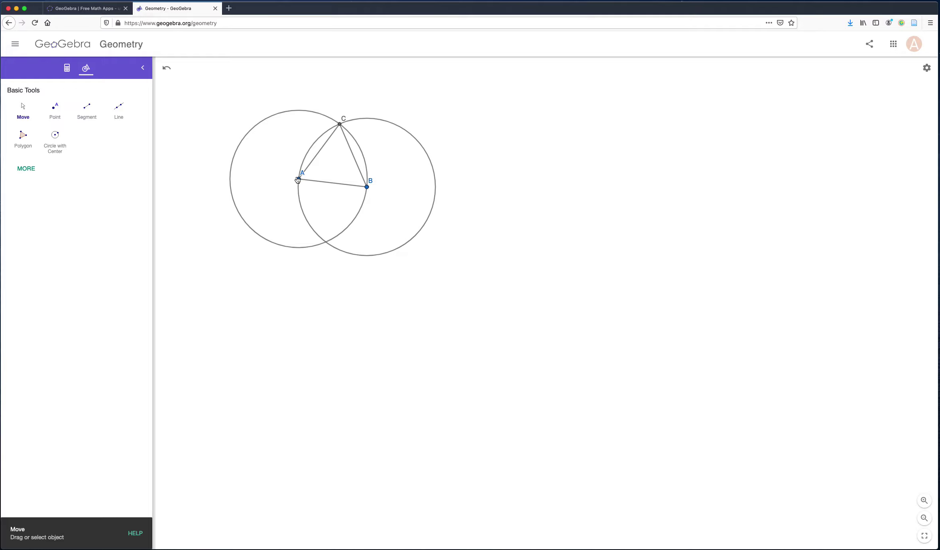
mouse_move(298, 180)
mouse_down()
mouse_move(321, 180)
mouse_move(283, 189)
mouse_move(310, 149)
mouse_move(332, 162)
mouse_move(301, 184)
mouse_up()
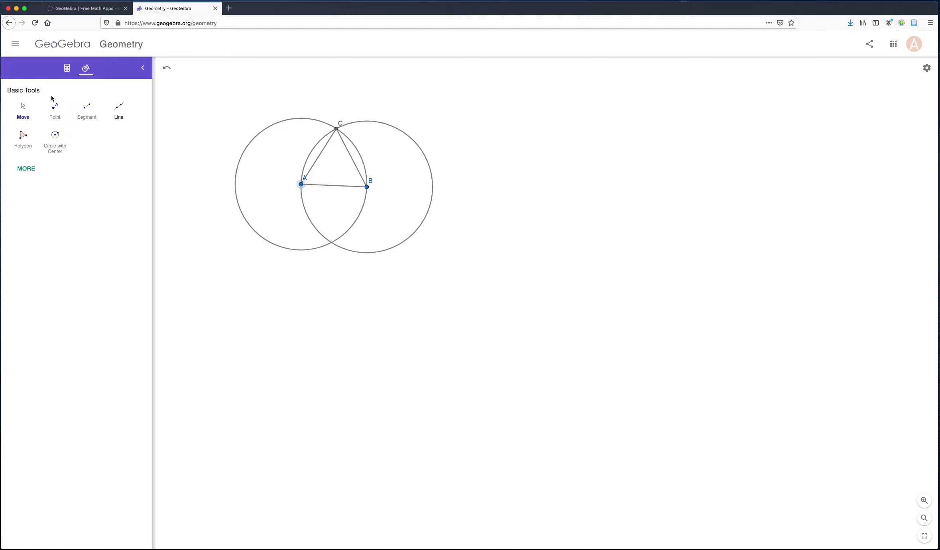
Hide circles c and d, then drag A so base AB is horizontal.
click(257, 139)
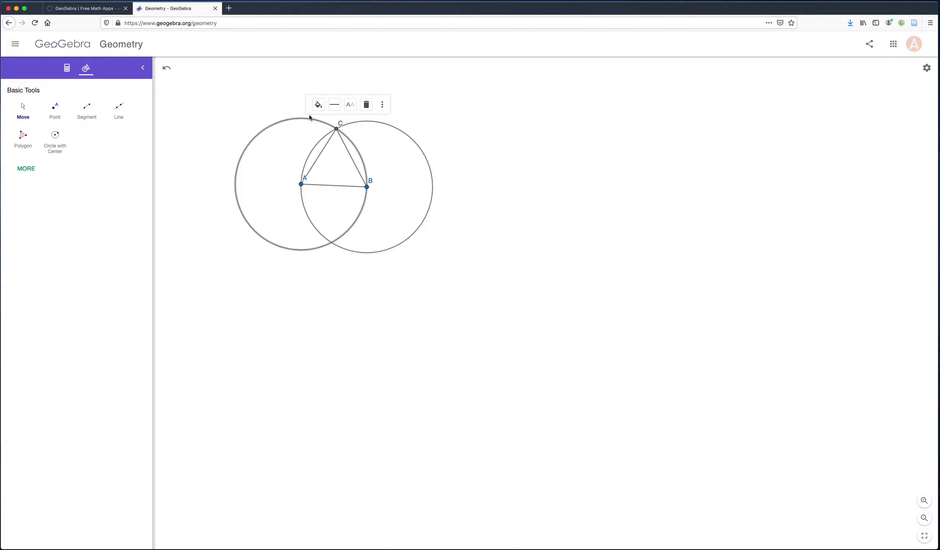
click(381, 105)
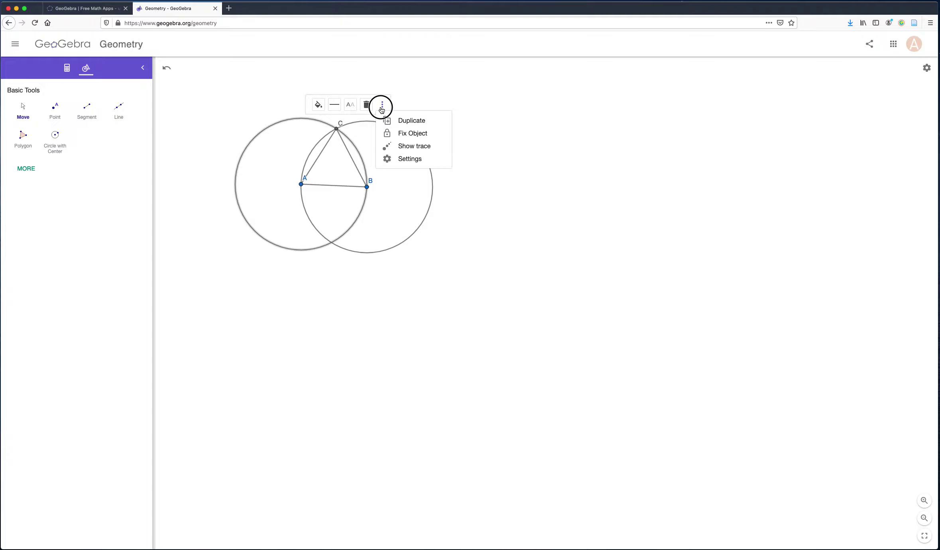
click(263, 131)
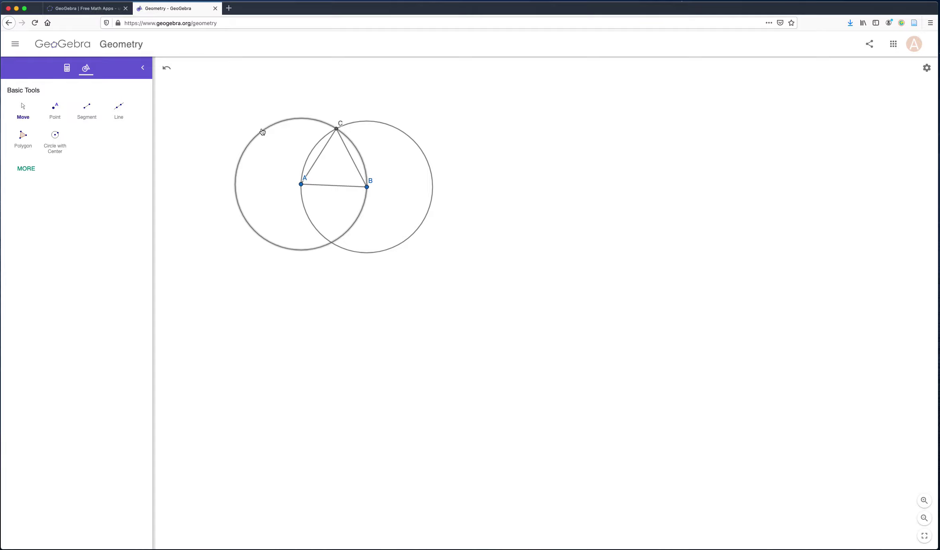
click(67, 69)
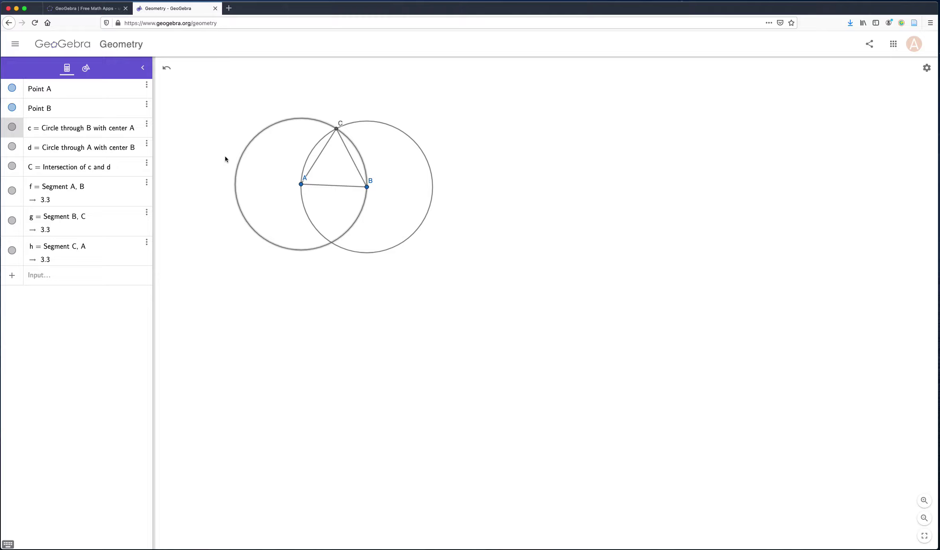
click(243, 151)
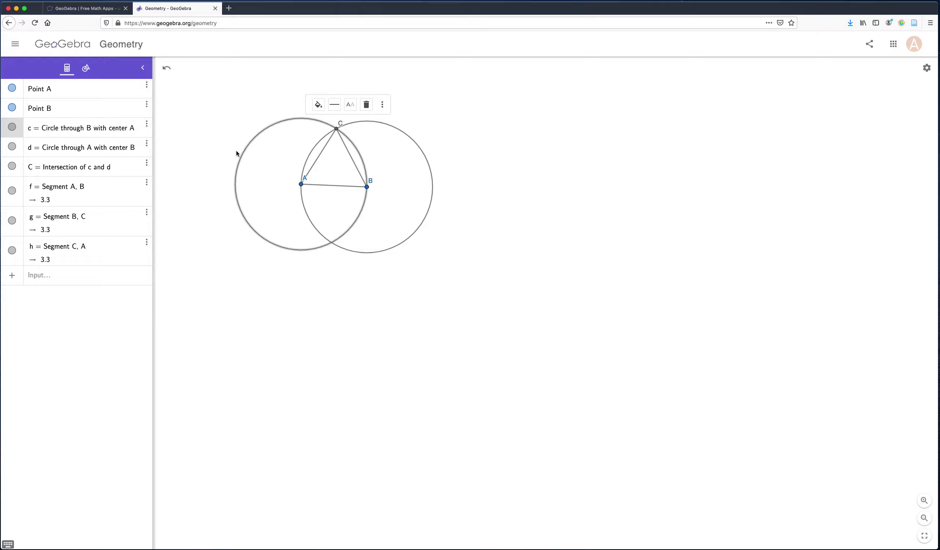
click(13, 127)
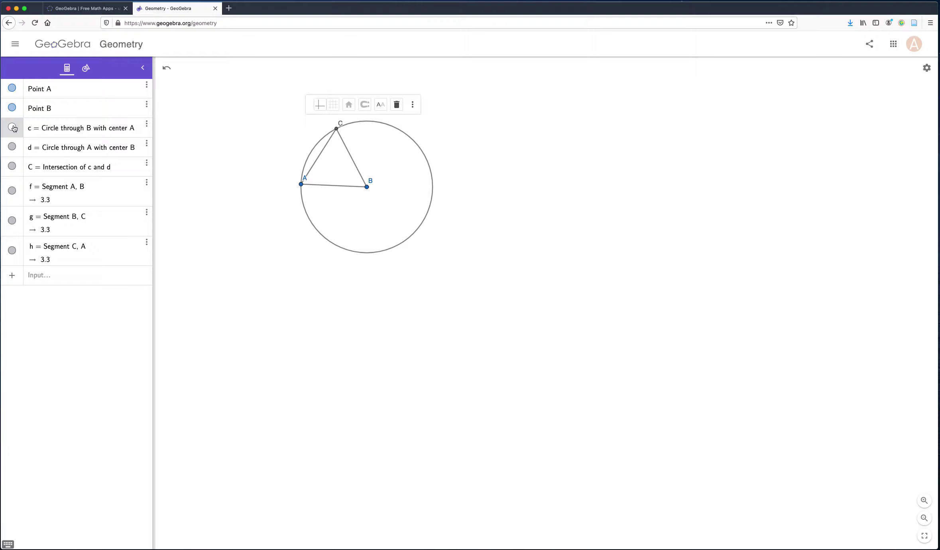
click(372, 125)
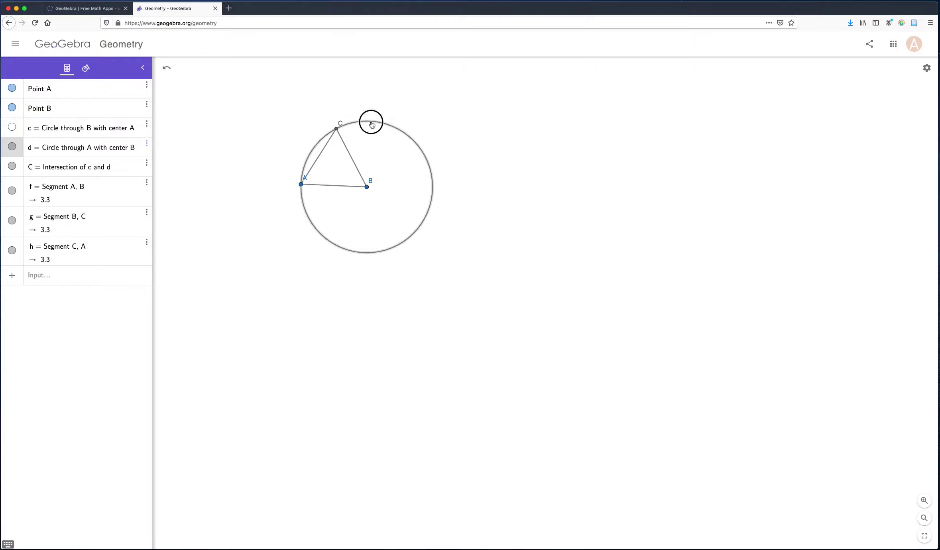
click(12, 147)
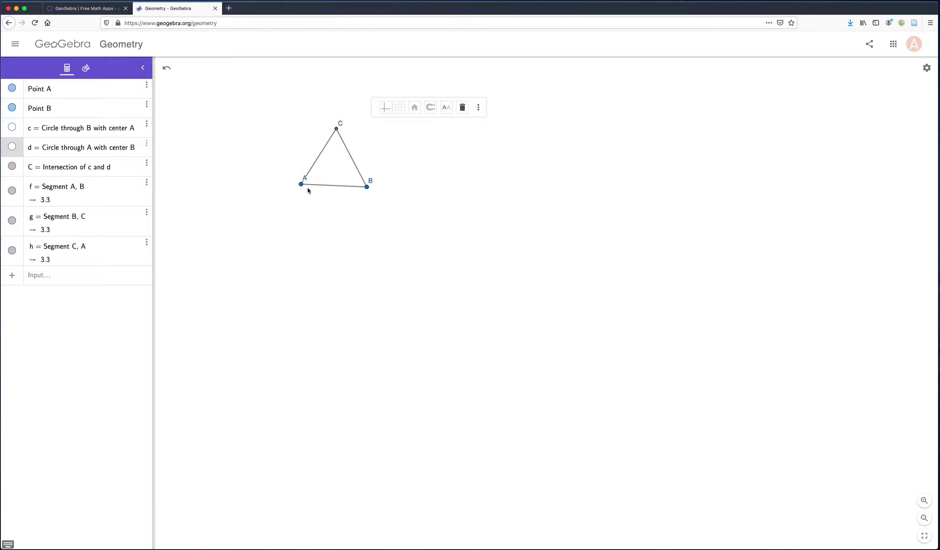
drag(301, 184, 292, 189)
click(334, 122)
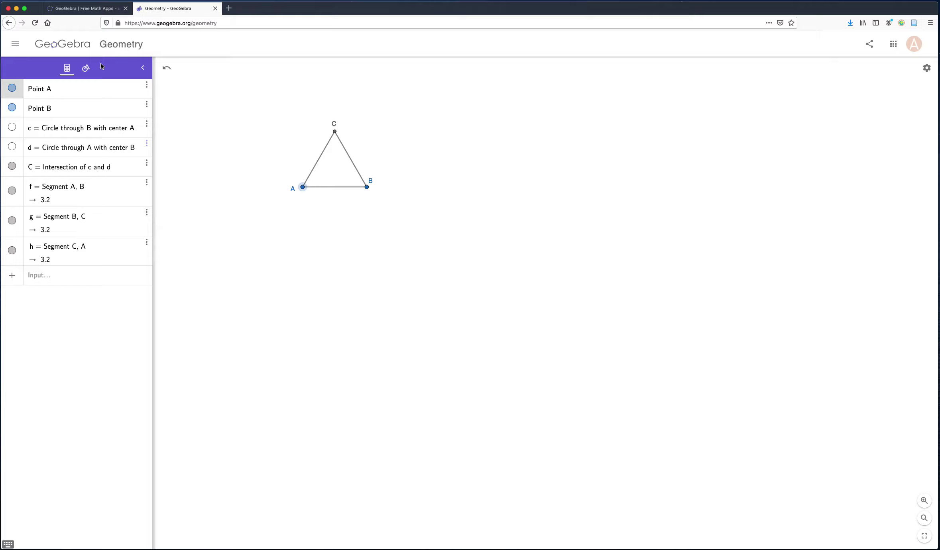
Create a polygon through vertices A, B and C, closing at A, to shade the triangle.
click(88, 69)
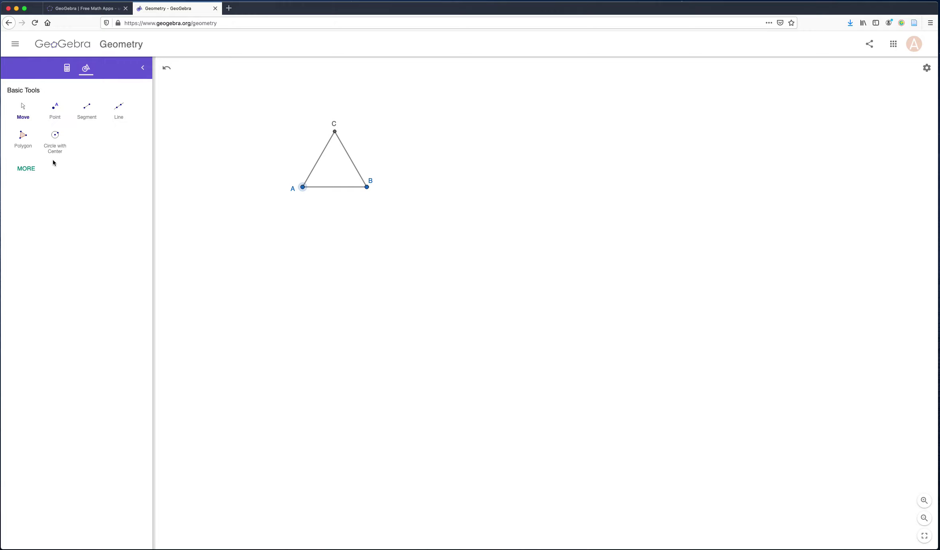
click(22, 140)
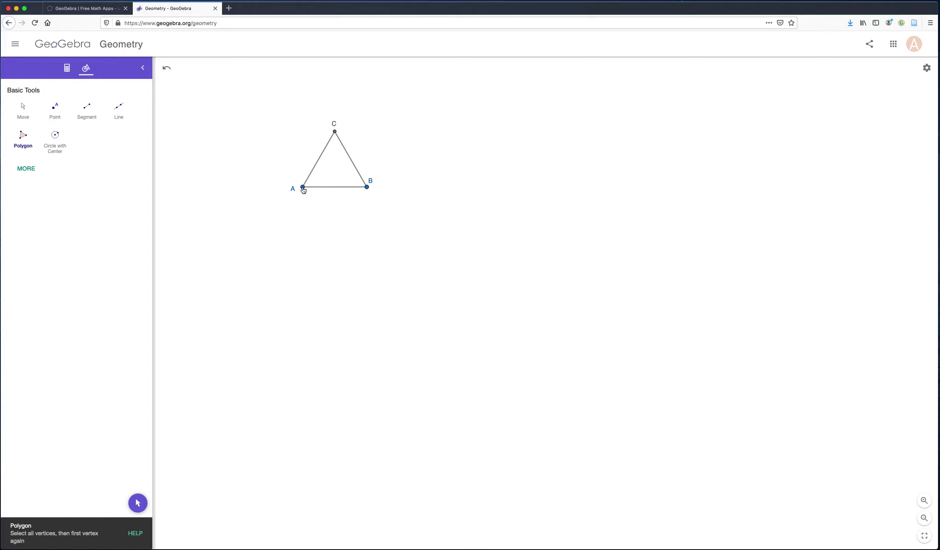
click(302, 187)
click(367, 186)
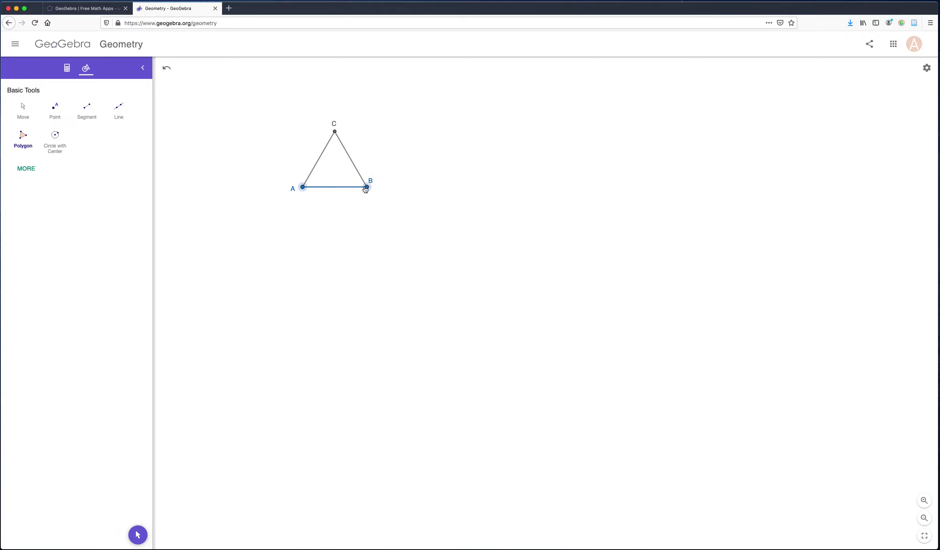
click(334, 132)
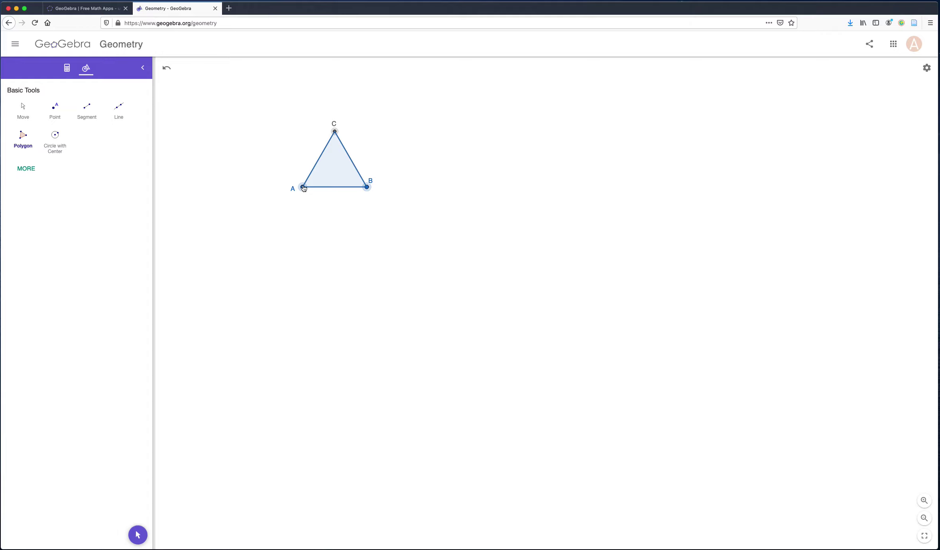
click(302, 187)
Measure the triangle's interior angles, marking all three as 60°.
click(29, 172)
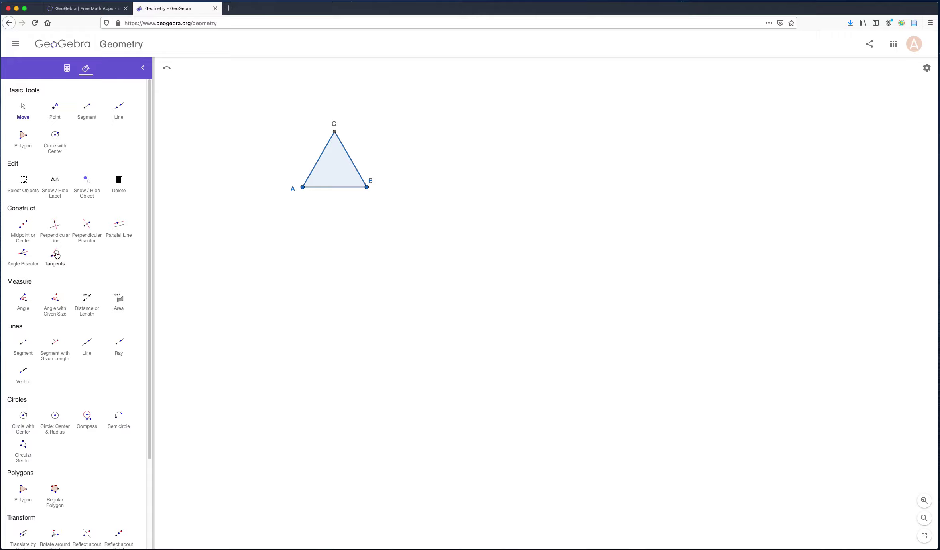
click(24, 305)
click(337, 169)
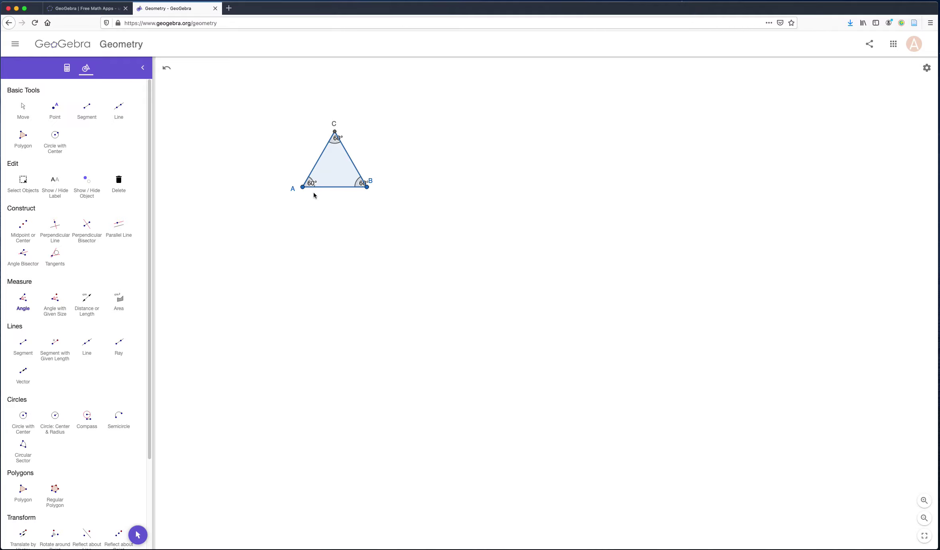
click(305, 181)
Reposition the 60° labels at A, C and B to sit inside their angle arcs.
click(28, 106)
click(314, 183)
drag(315, 184, 321, 181)
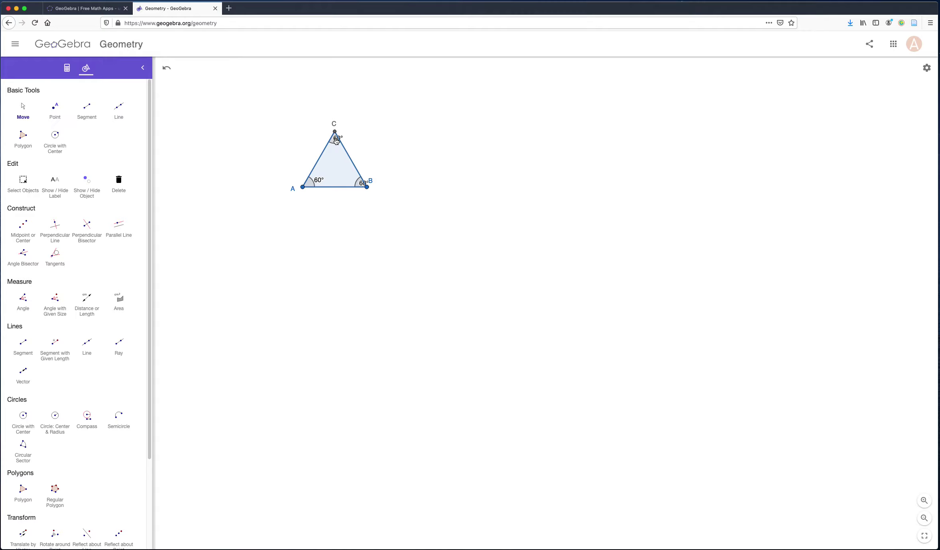
drag(332, 140, 335, 148)
click(361, 184)
mouse_move(361, 185)
mouse_down()
mouse_move(346, 181)
mouse_move(372, 190)
mouse_up()
Measure the lengths of sides AC, BC and AB, each showing 3.2.
click(87, 301)
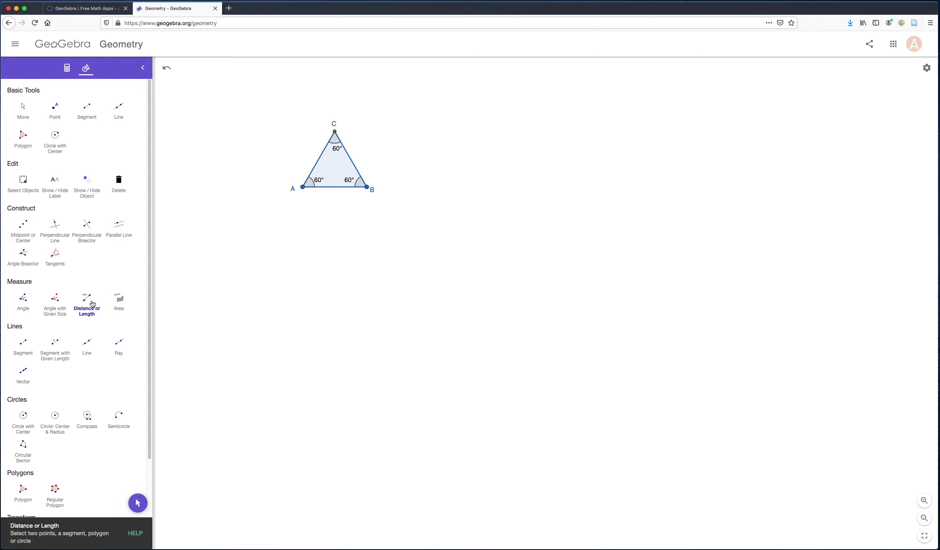
click(314, 166)
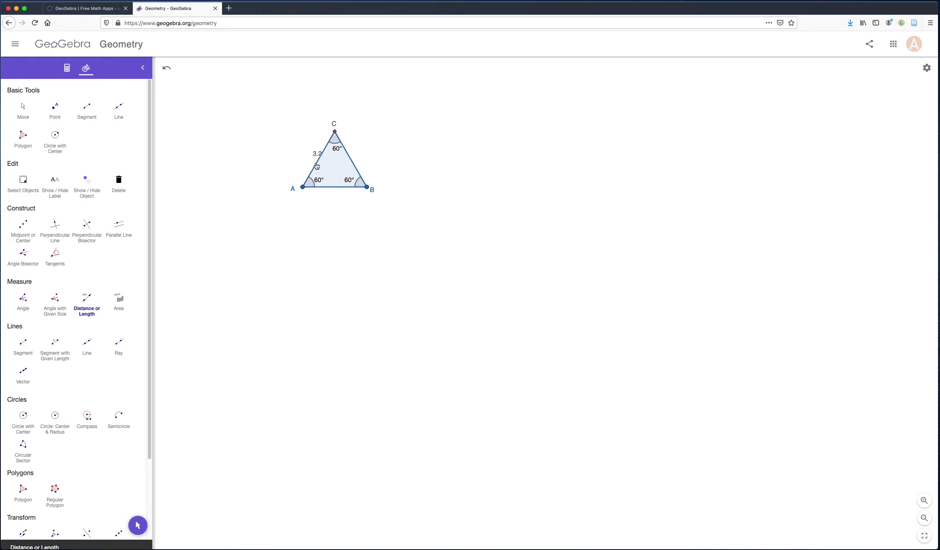
click(352, 164)
click(340, 189)
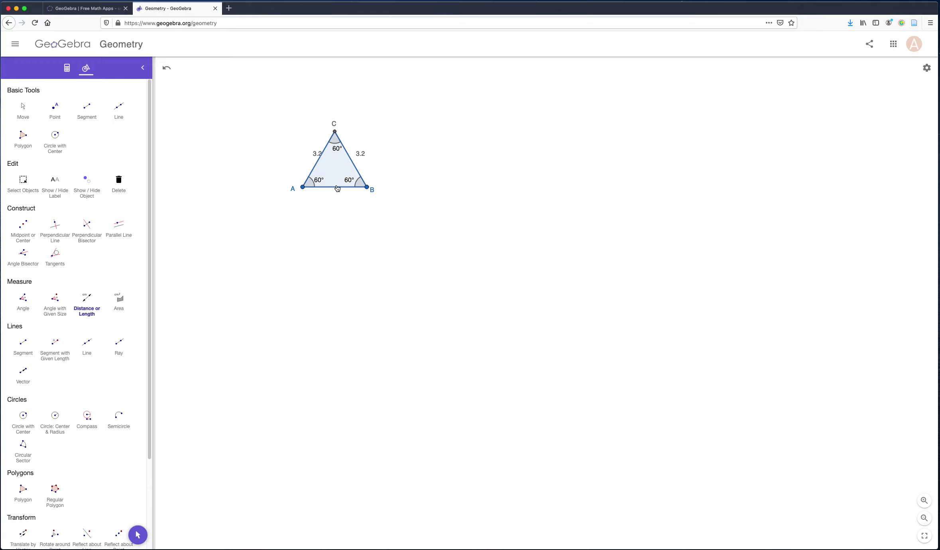
click(338, 187)
click(306, 153)
click(306, 154)
click(318, 154)
Move side AC's 3.2 label further left and select the label under AB.
click(22, 111)
drag(314, 153, 301, 155)
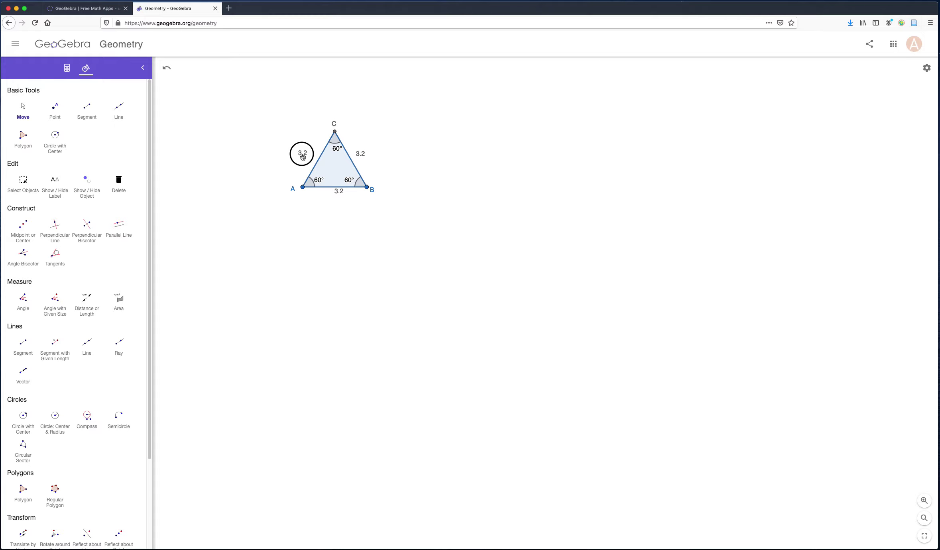
click(339, 194)
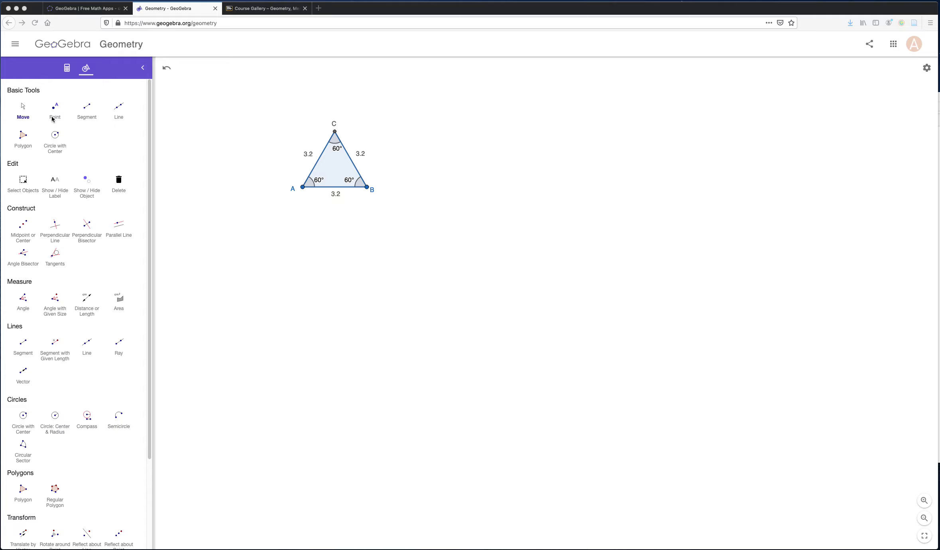
Rename side AC to b, show its label as Name & Value, and nudge it left.
click(23, 111)
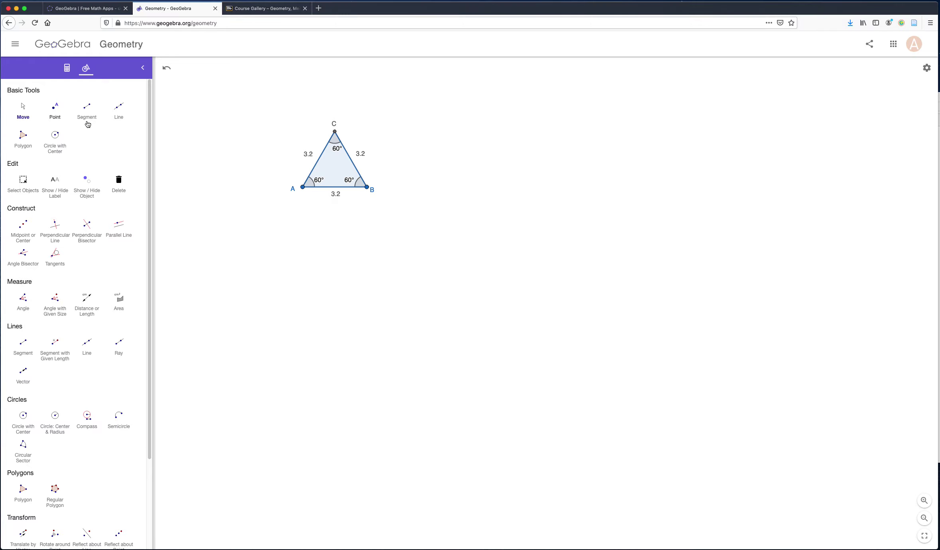
click(317, 164)
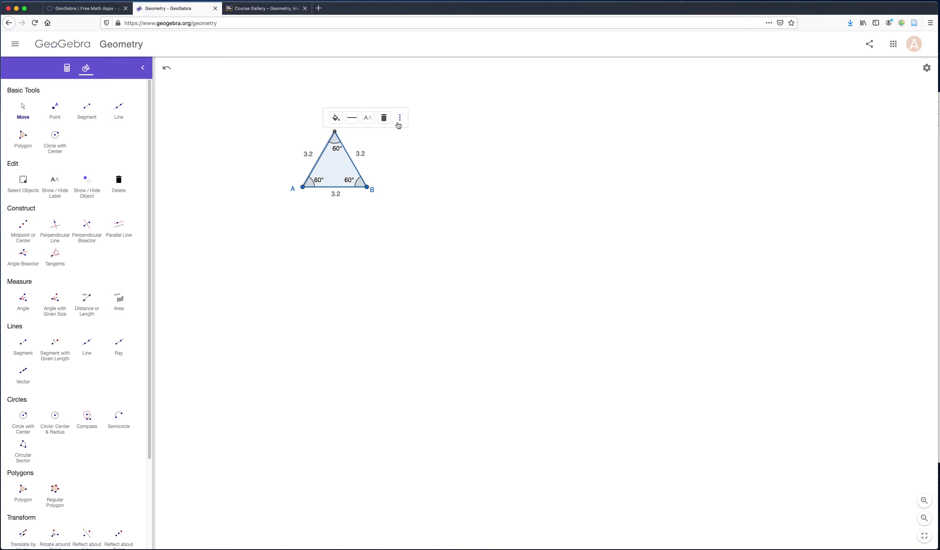
click(401, 118)
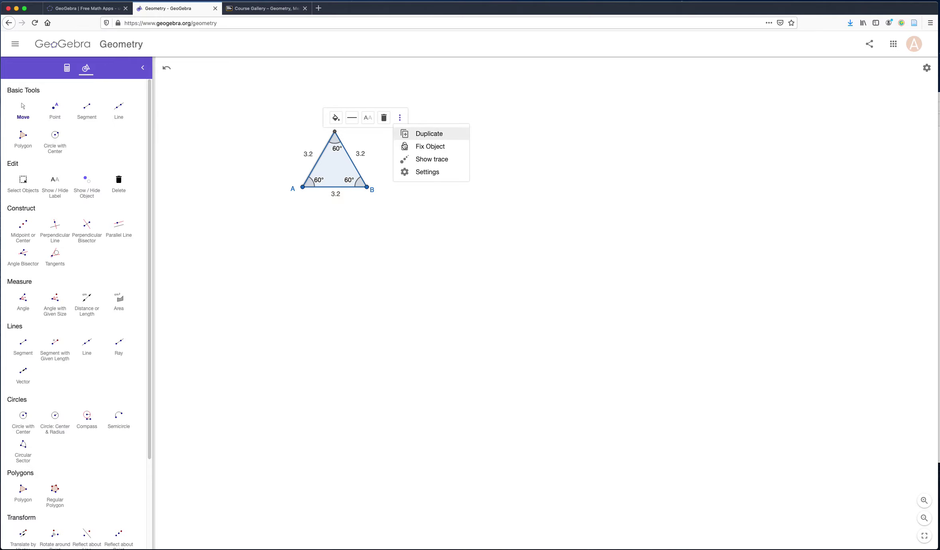
click(411, 171)
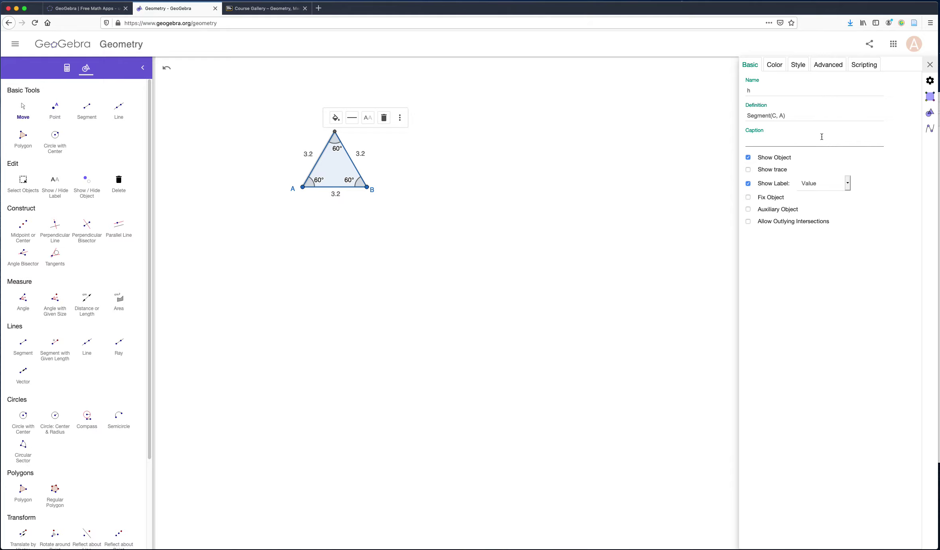
click(762, 116)
click(744, 91)
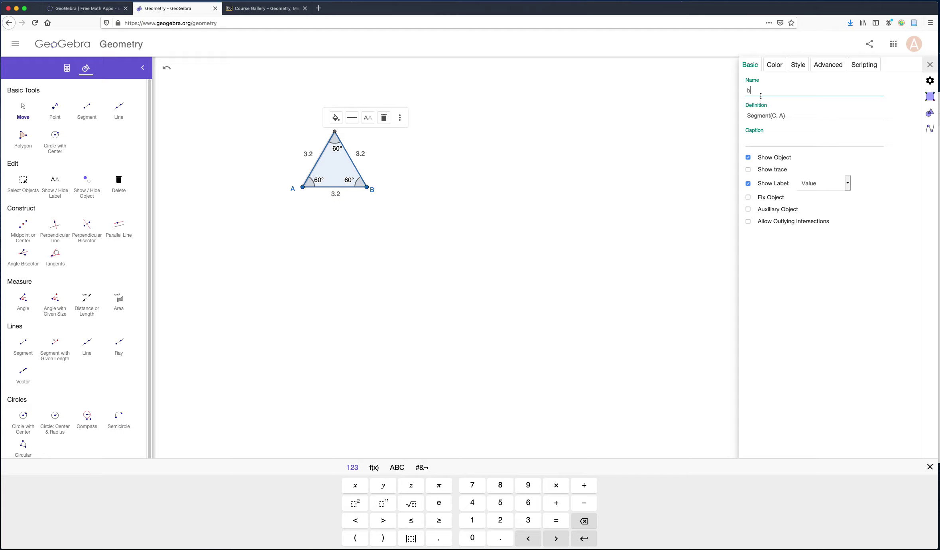
click(845, 191)
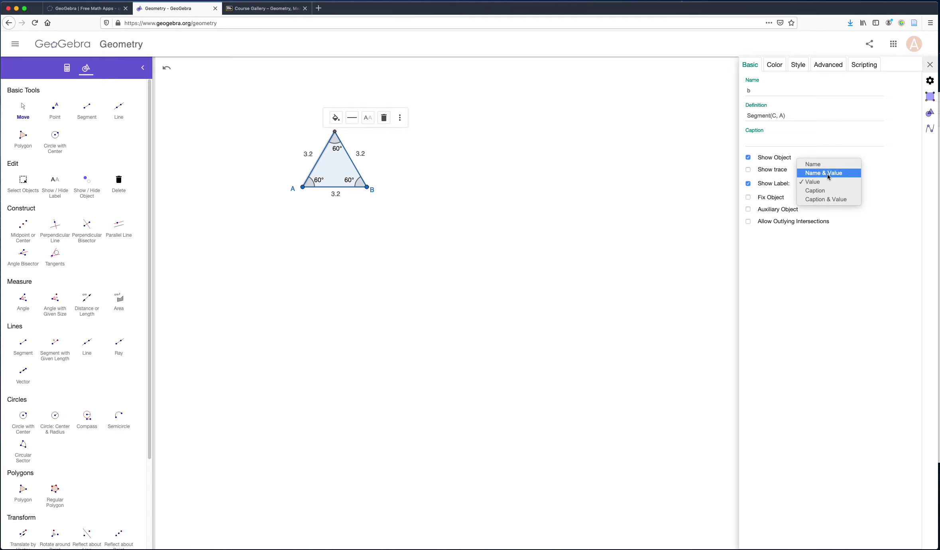
click(828, 174)
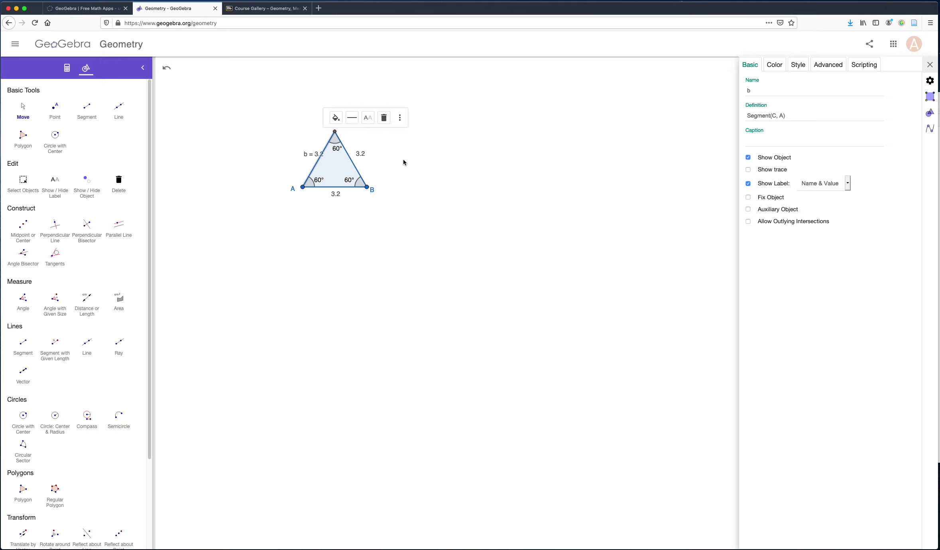
drag(318, 156, 306, 156)
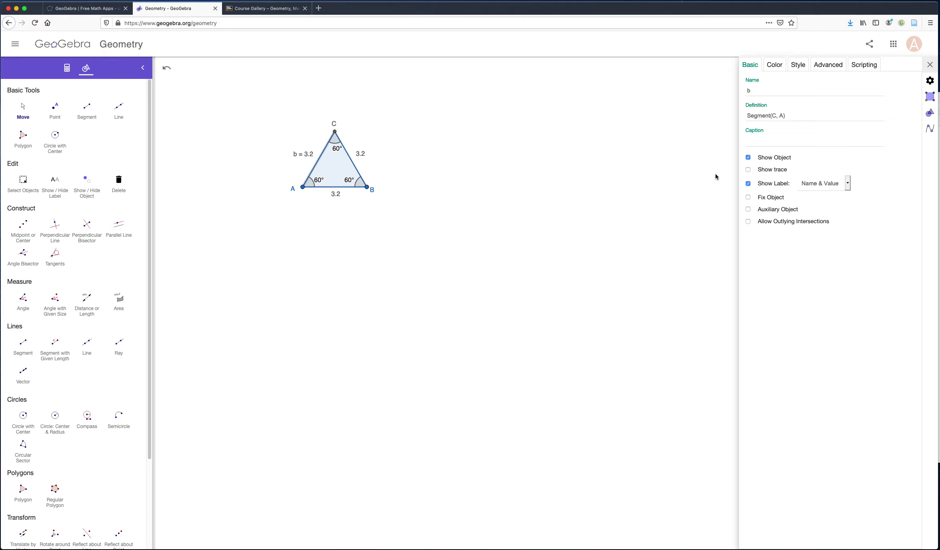
Rename side BC to a with its label showing Name & Value (a = 3.2).
click(350, 160)
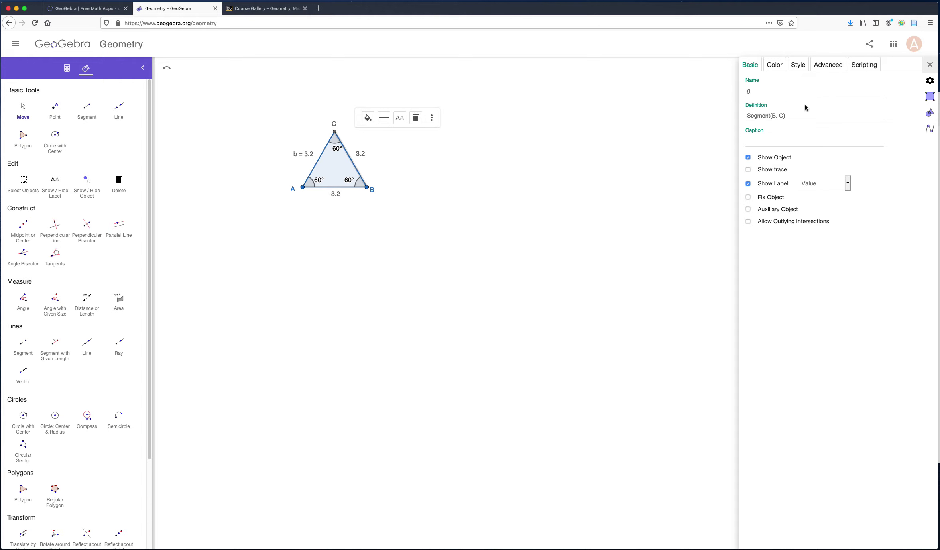
click(755, 91)
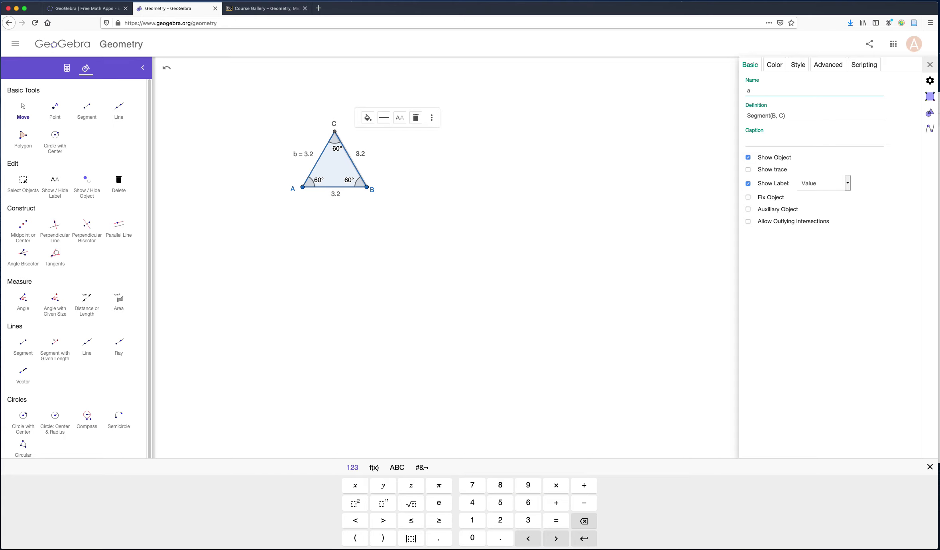
click(847, 184)
click(841, 173)
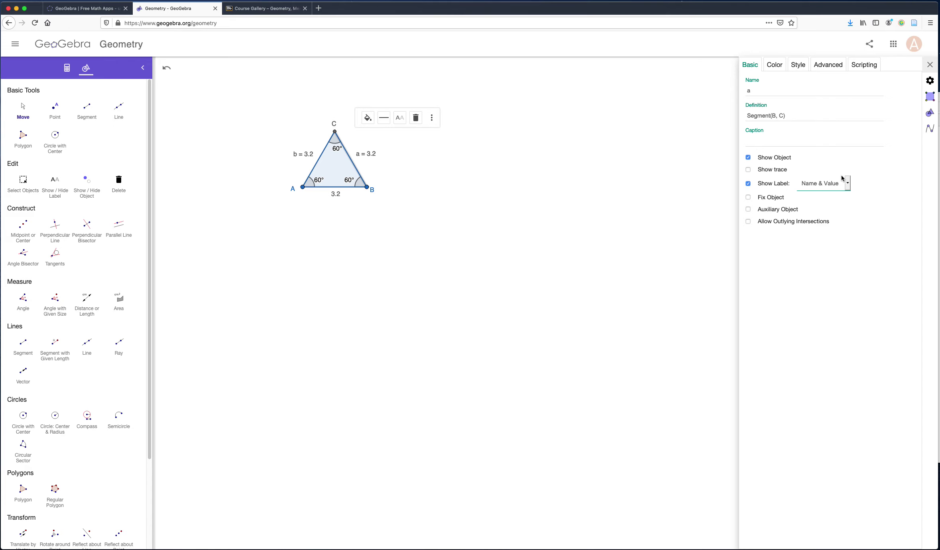
Rename base AB to c with its label showing Name & Value (c = 3.2).
click(337, 191)
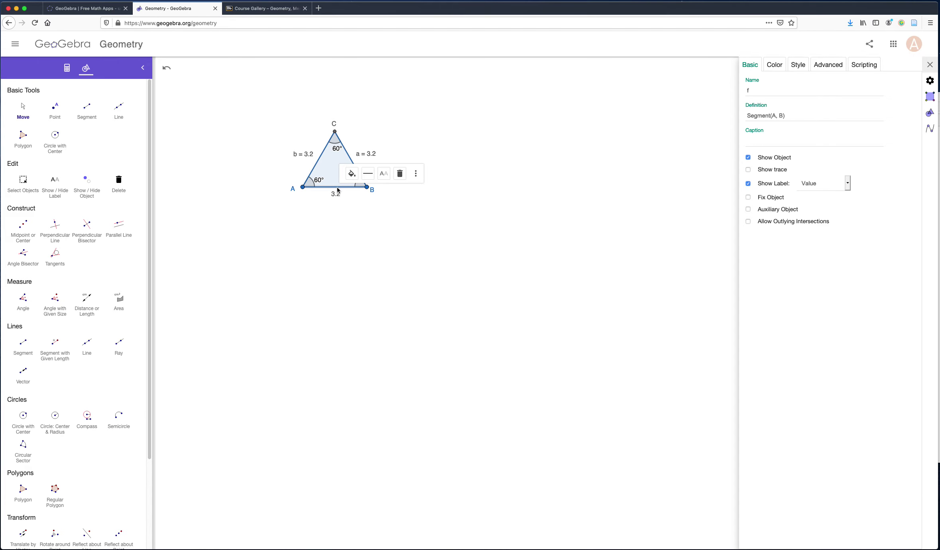
click(755, 88)
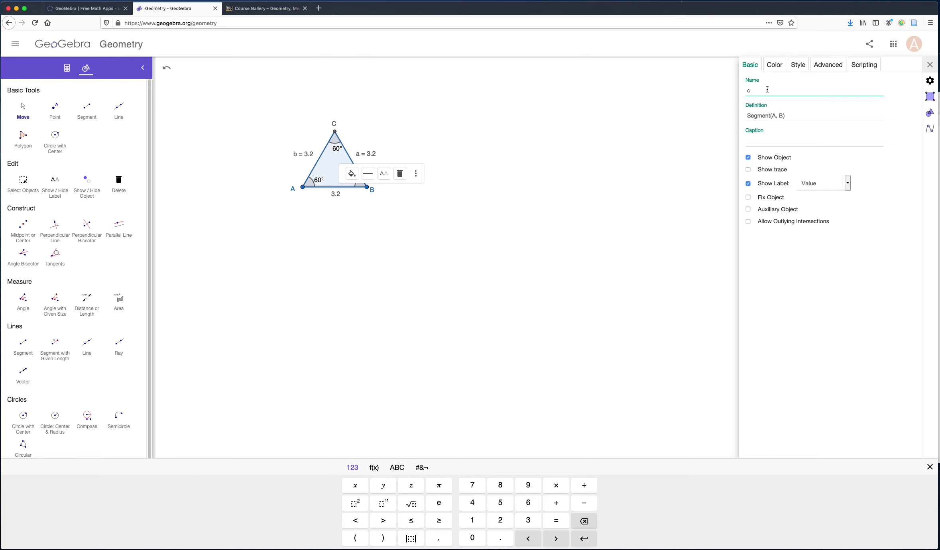
click(847, 183)
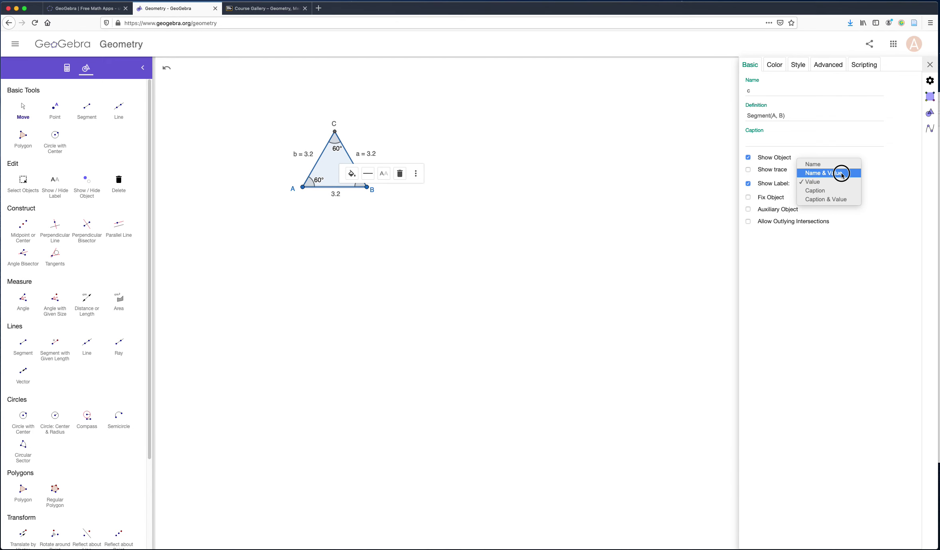
click(841, 173)
click(455, 163)
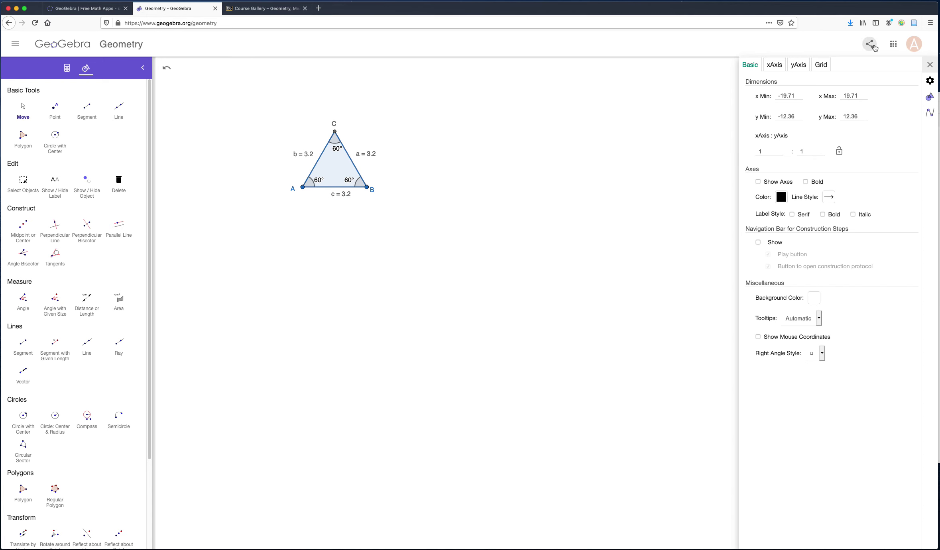
click(928, 67)
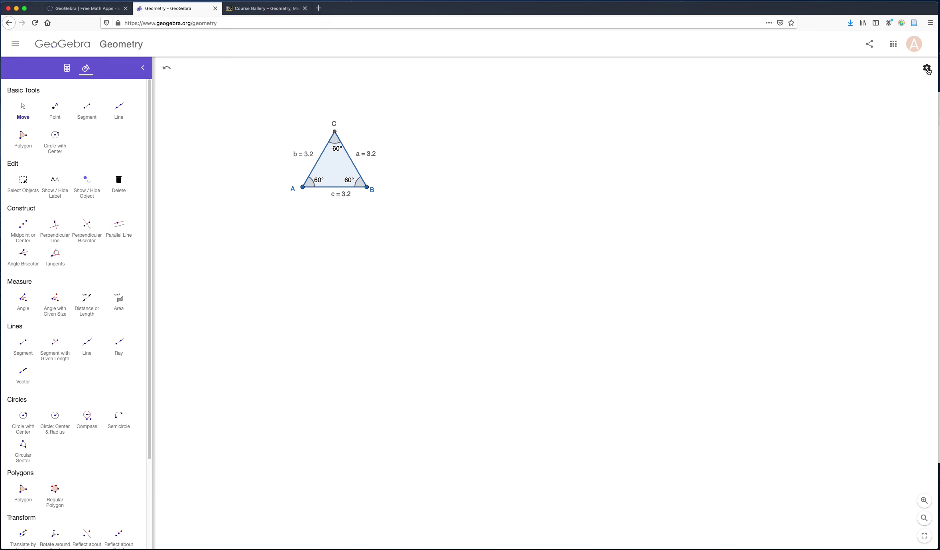
click(928, 68)
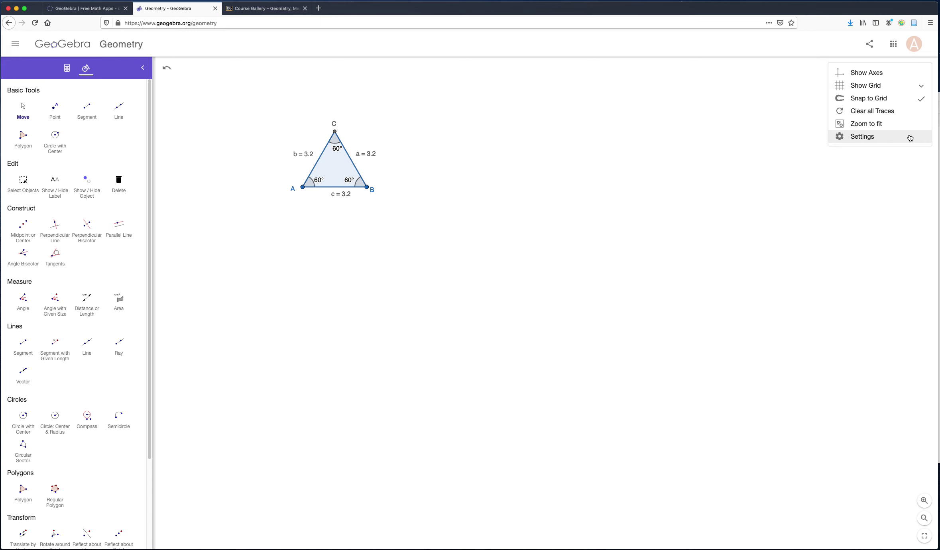
click(822, 158)
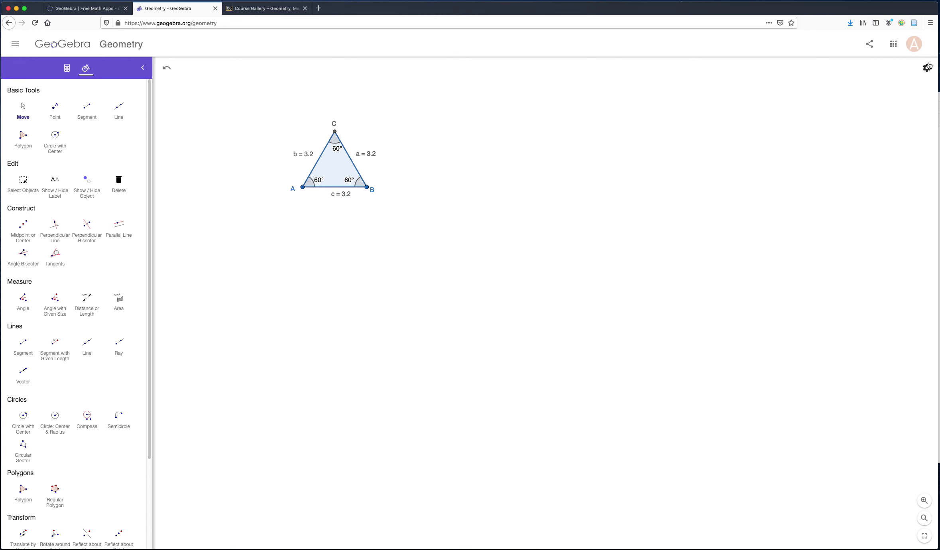
click(928, 67)
click(891, 134)
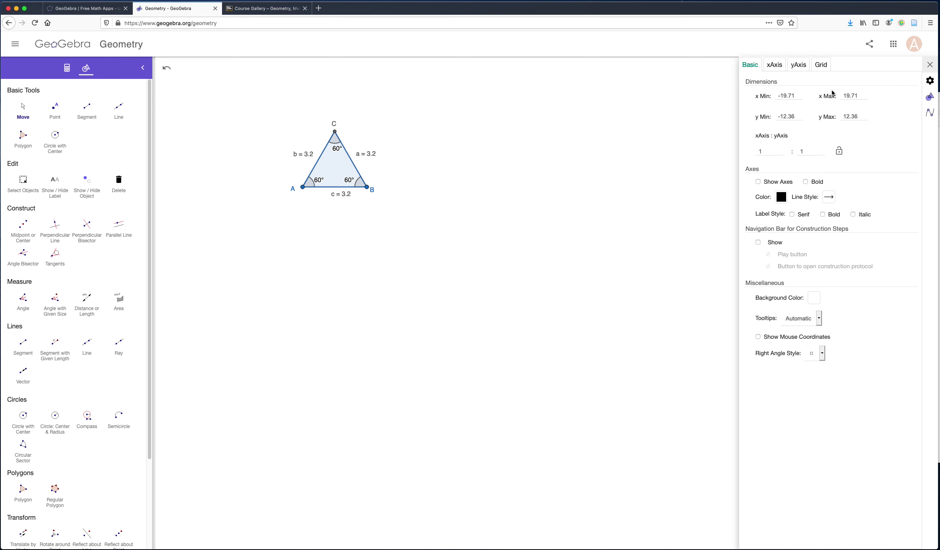
click(321, 186)
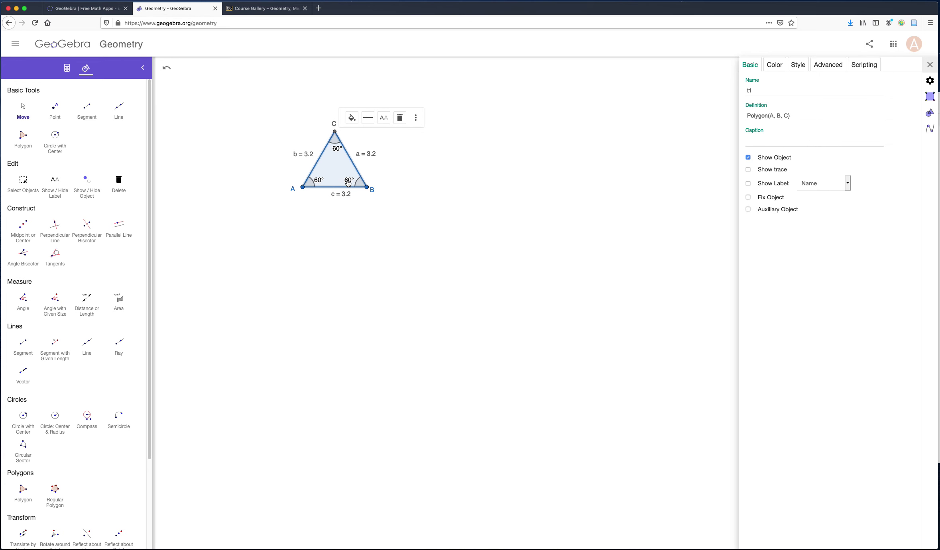
click(421, 183)
click(352, 187)
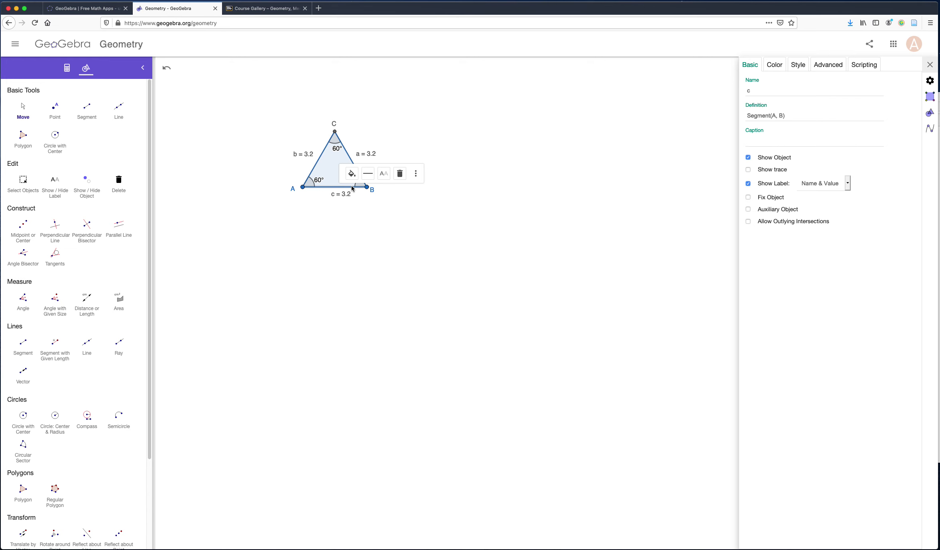
click(402, 214)
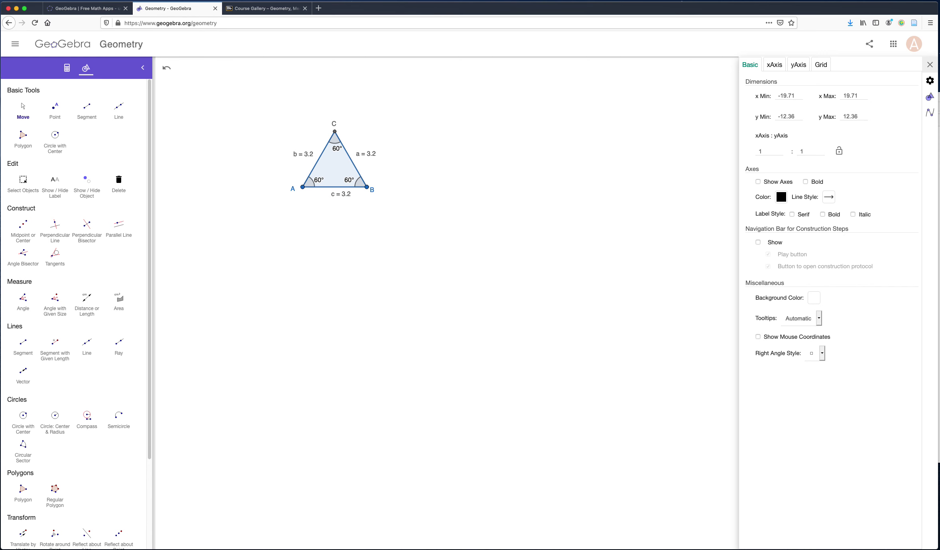
Bring the Constructing Triangles Lesson.pdf window forward and move it up beside the drawing.
key(super+Tab)
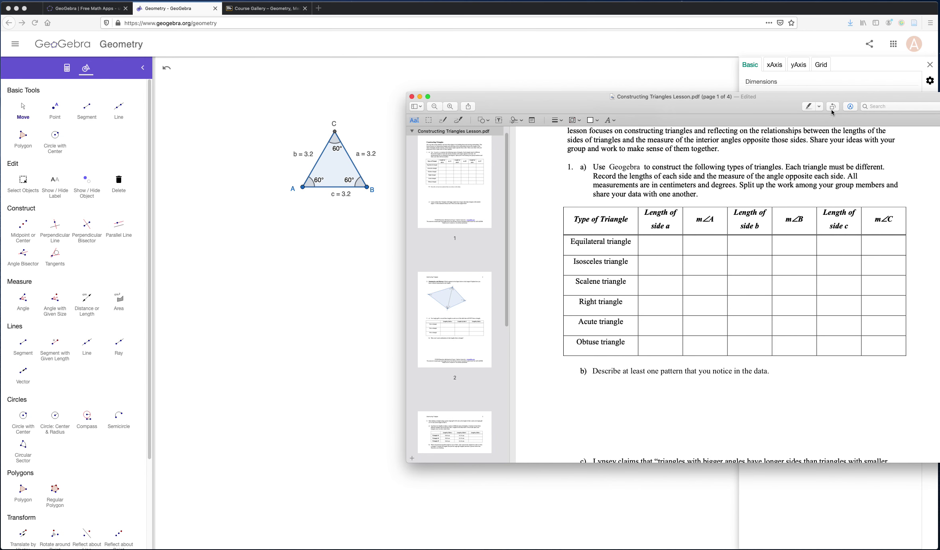
drag(735, 95, 715, 71)
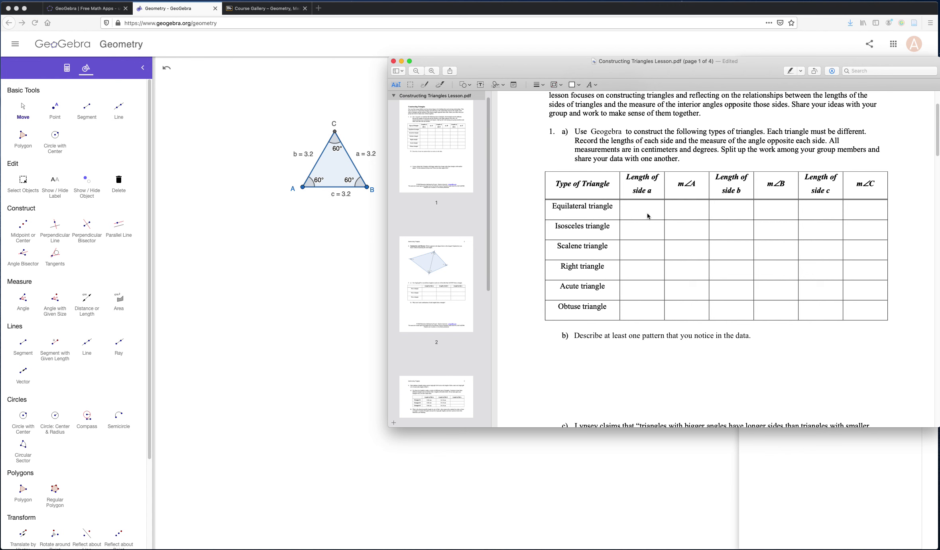